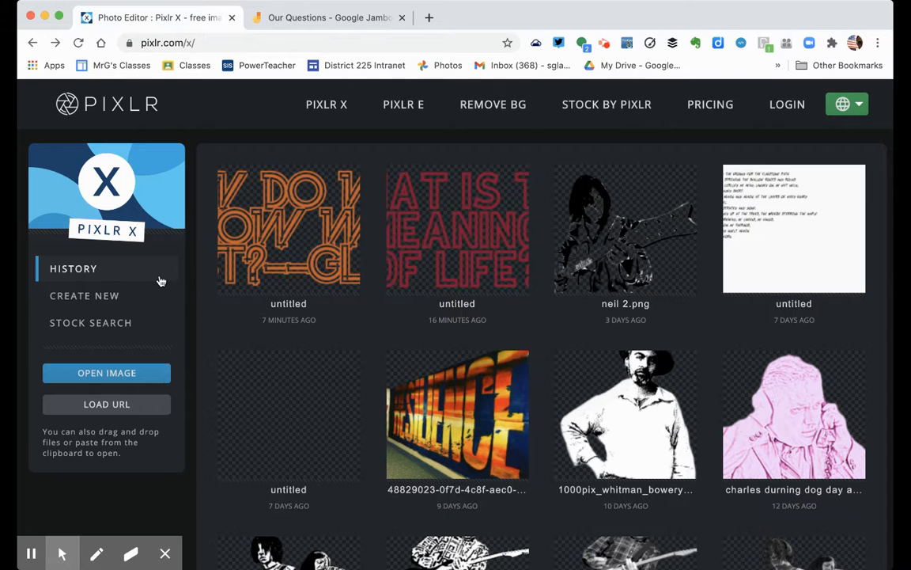
Create a new blank image from the Web 720p preset at 1280x720
{"action": "left_click", "coordinate": [82, 297]}
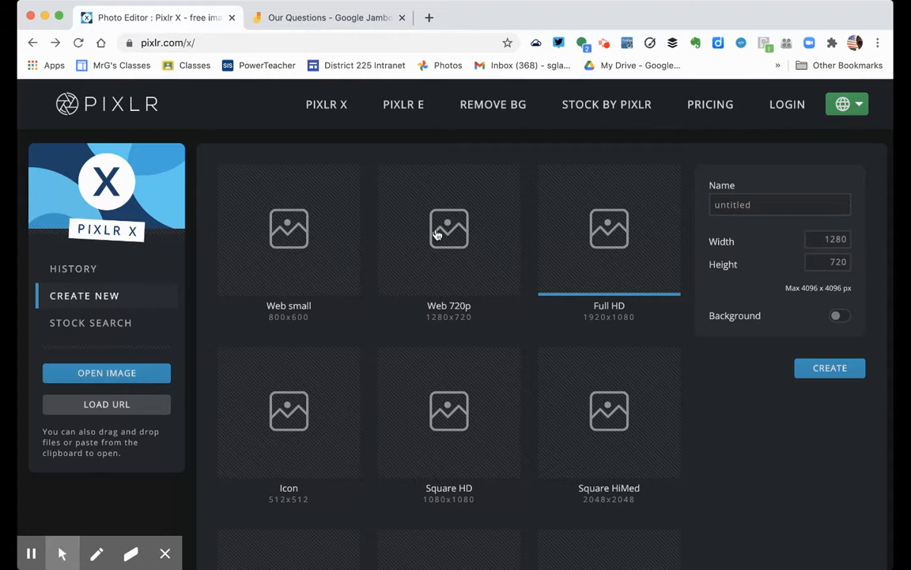
{"action": "left_click", "coordinate": [486, 268]}
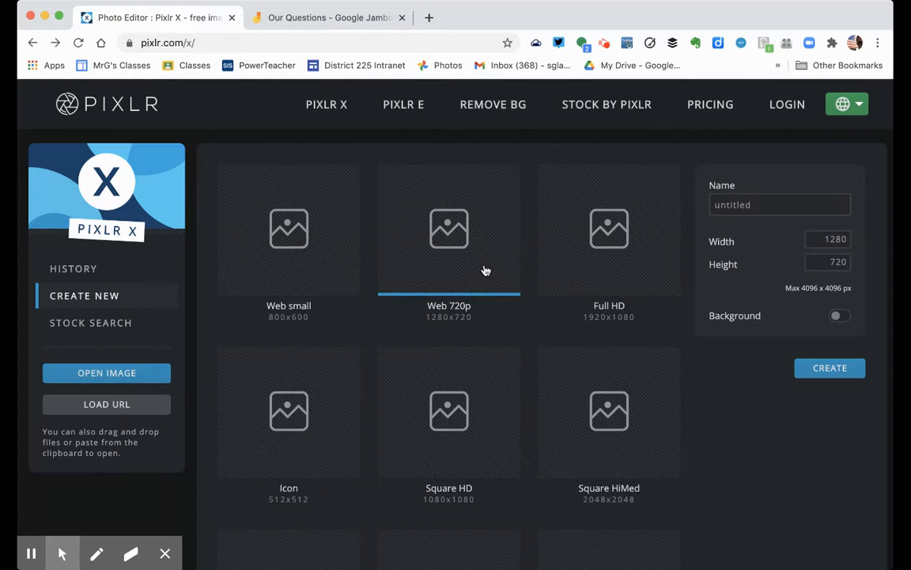
{"action": "left_click", "coordinate": [803, 368]}
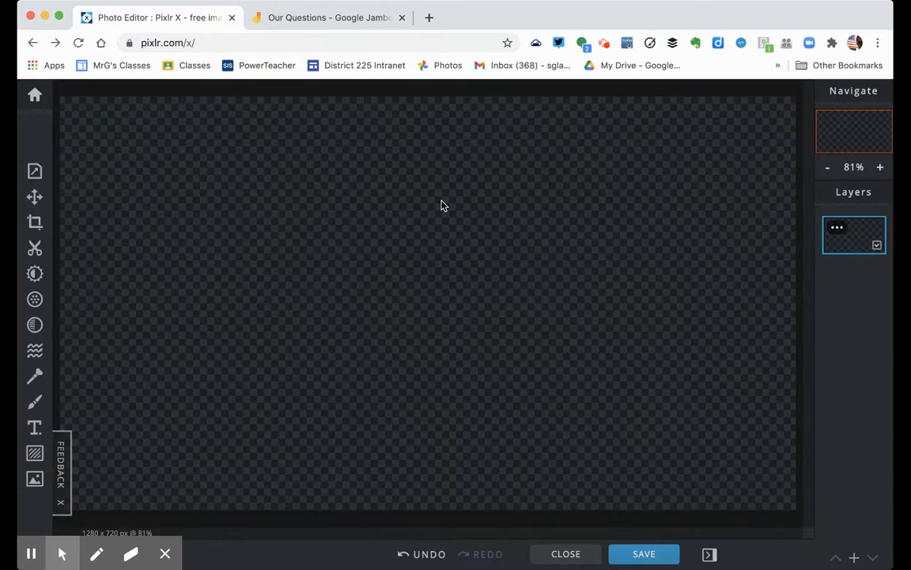
Add a new text layer and replace its placeholder wording with "How do we know we exist?"
{"action": "left_click", "coordinate": [35, 428]}
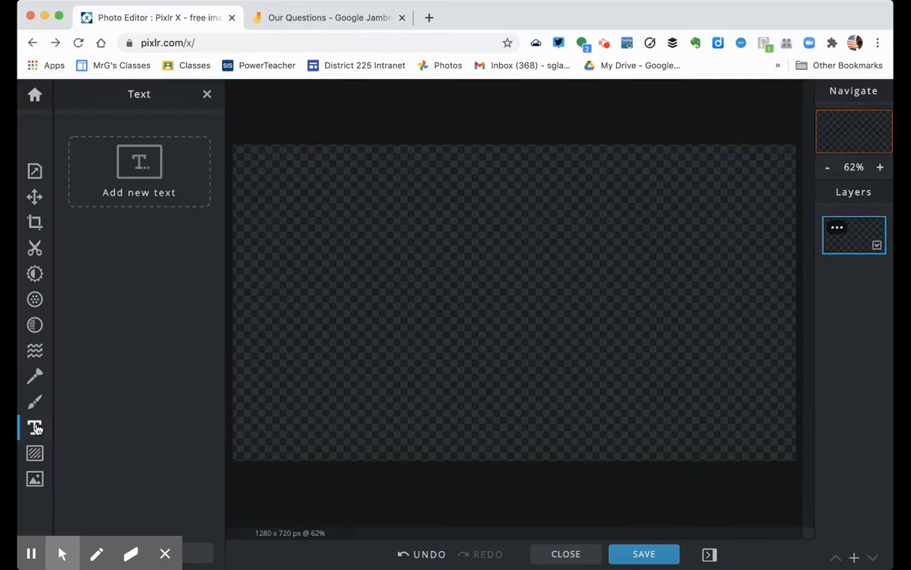
{"action": "left_click", "coordinate": [139, 191]}
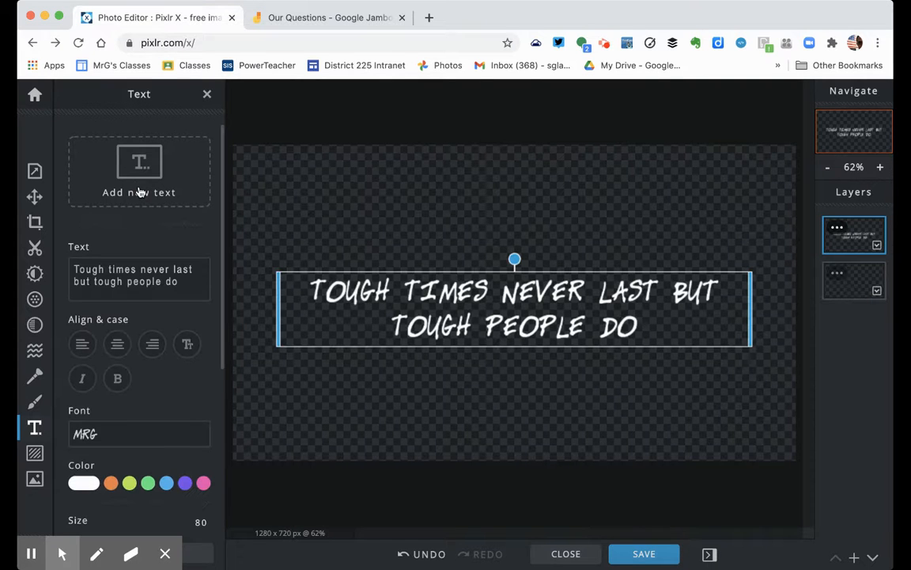
{"action": "left_click", "coordinate": [184, 282]}
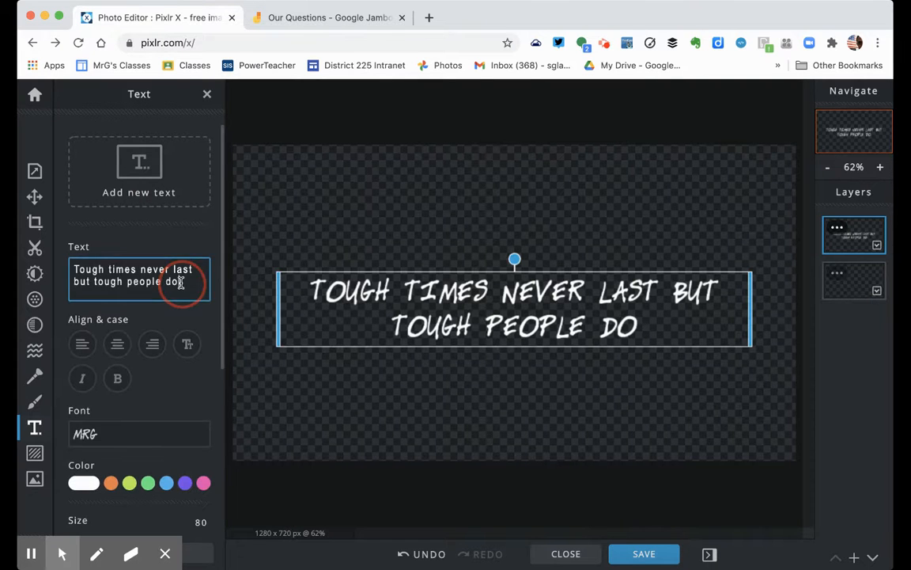
{"action": "left_click", "coordinate": [157, 283]}
{"action": "left_click_drag", "start_coordinate": [156, 281], "coordinate": [71, 269]}
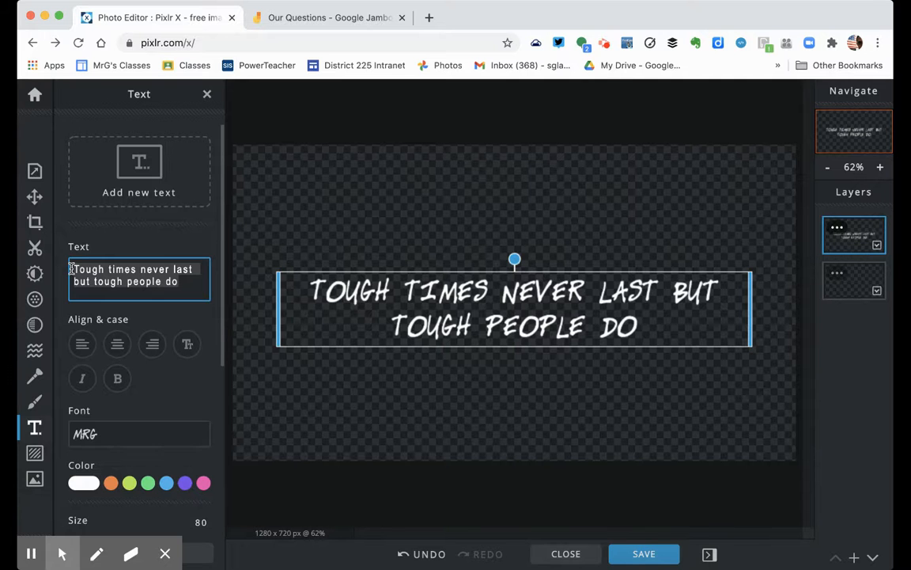
{"action": "type", "text": "How "}
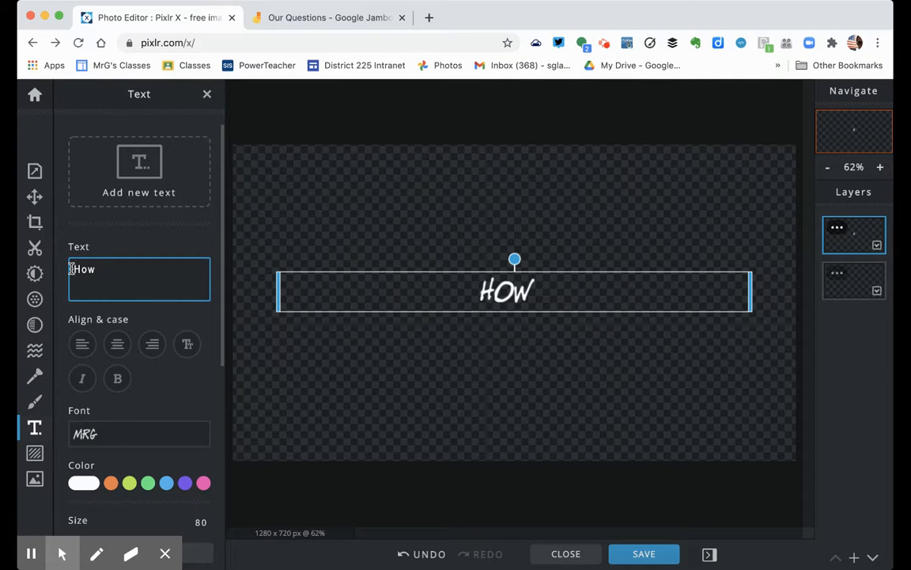
{"action": "type", "text": "do we "}
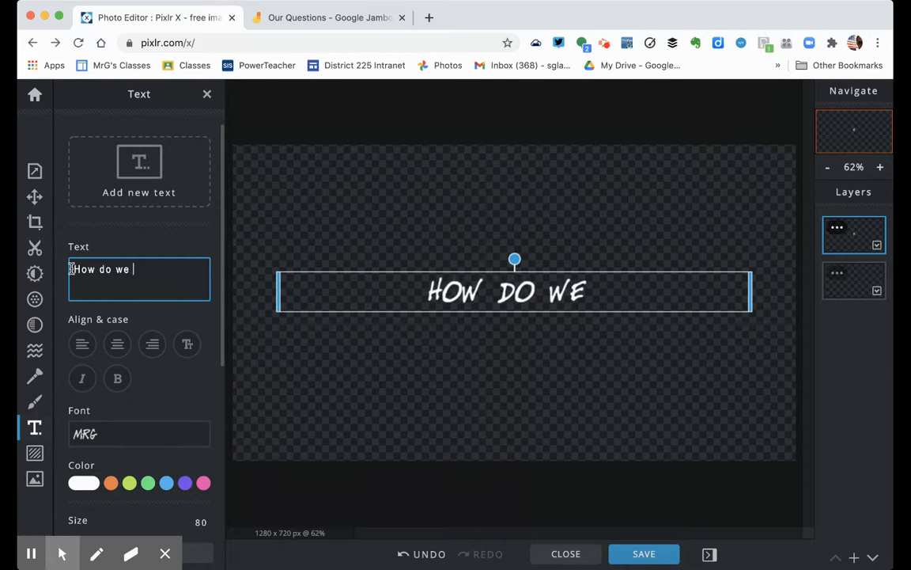
{"action": "type", "text": "know we ex"}
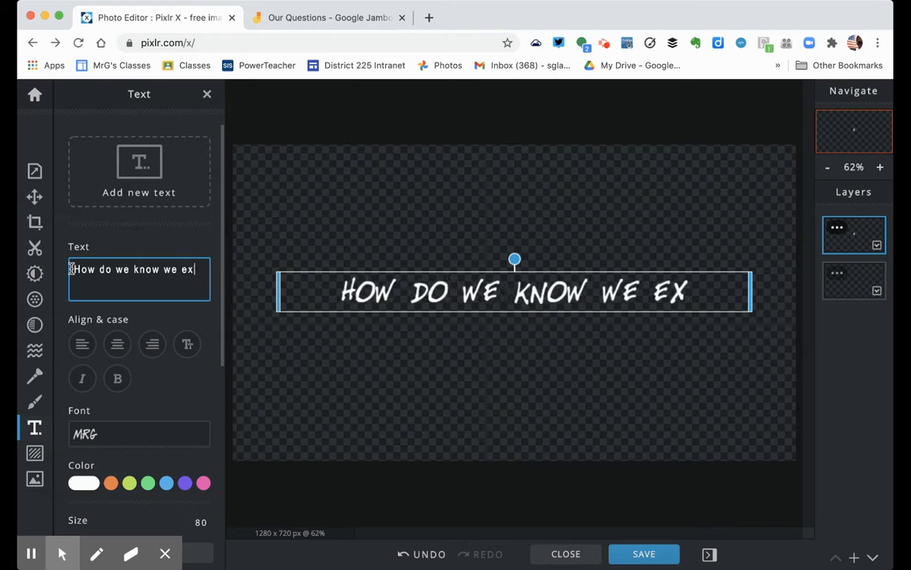
{"action": "type", "text": "ist?--"}
{"action": "key", "text": "BackSpace"}
{"action": "key", "text": "BackSpace"}
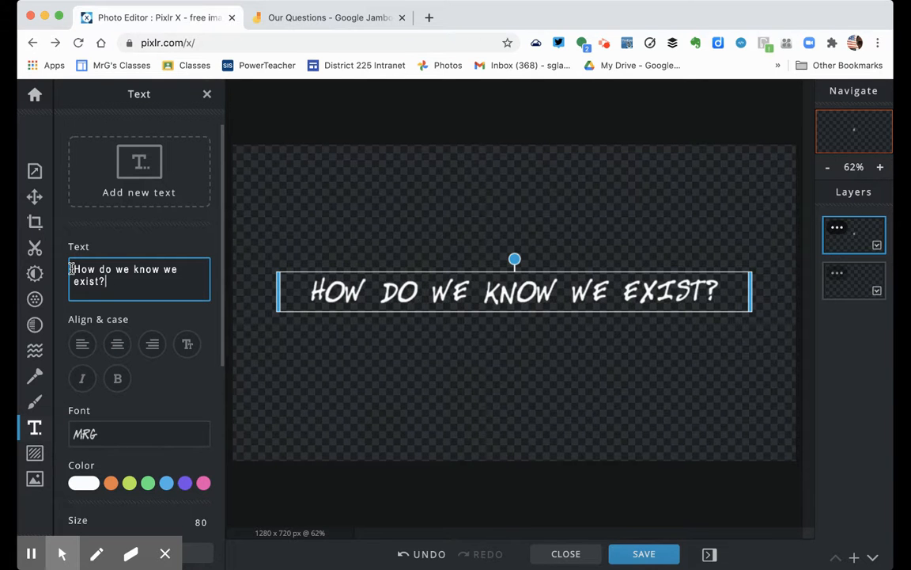
Set the font of the question text to Beornheard
{"action": "scroll", "coordinate": [134, 306], "scroll_direction": "down", "scroll_amount": 3}
{"action": "scroll", "coordinate": [134, 305], "scroll_direction": "down", "scroll_amount": 1}
{"action": "scroll", "coordinate": [134, 305], "scroll_direction": "down", "scroll_amount": 1}
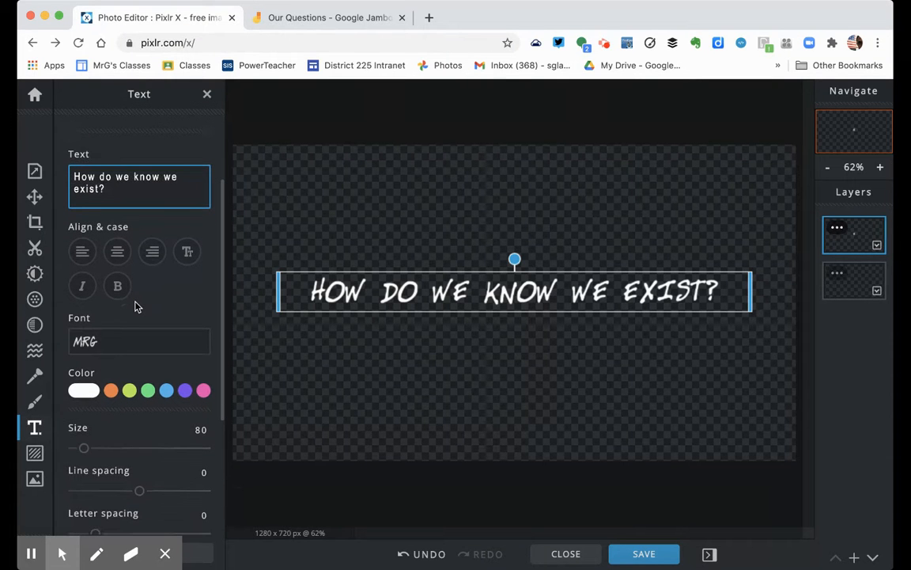
{"action": "left_click", "coordinate": [147, 342]}
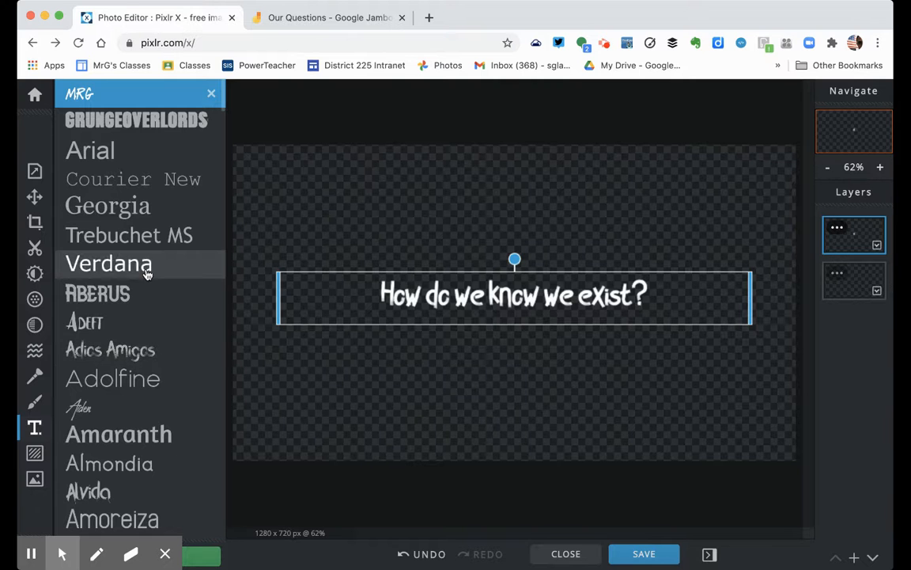
{"action": "scroll", "coordinate": [147, 269], "scroll_direction": "down", "scroll_amount": 3}
{"action": "scroll", "coordinate": [146, 274], "scroll_direction": "down", "scroll_amount": 15}
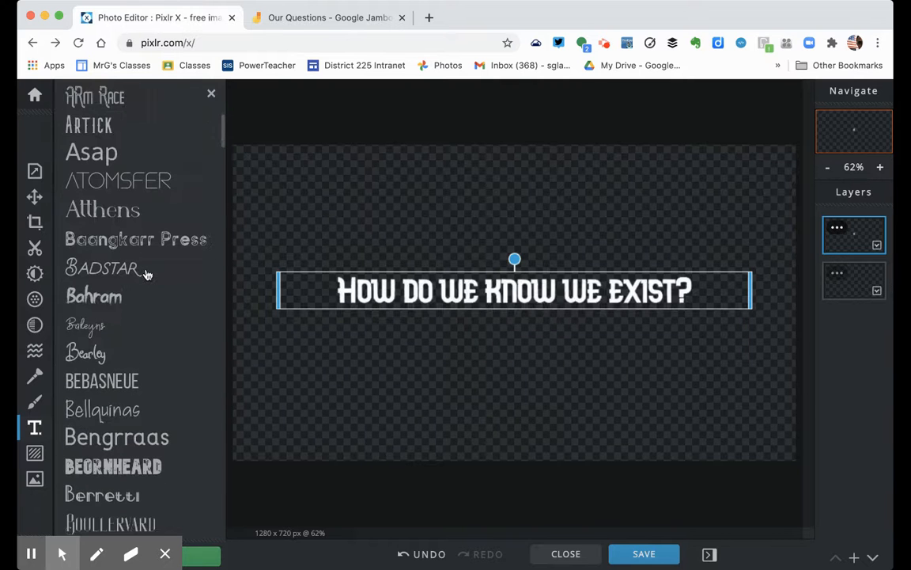
{"action": "scroll", "coordinate": [146, 274], "scroll_direction": "down", "scroll_amount": 10}
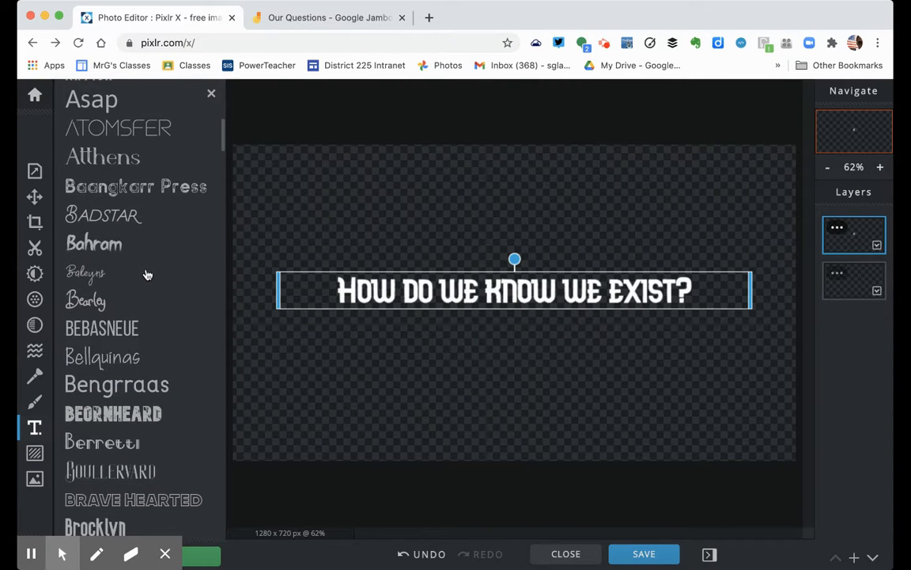
{"action": "scroll", "coordinate": [146, 275], "scroll_direction": "down", "scroll_amount": 3}
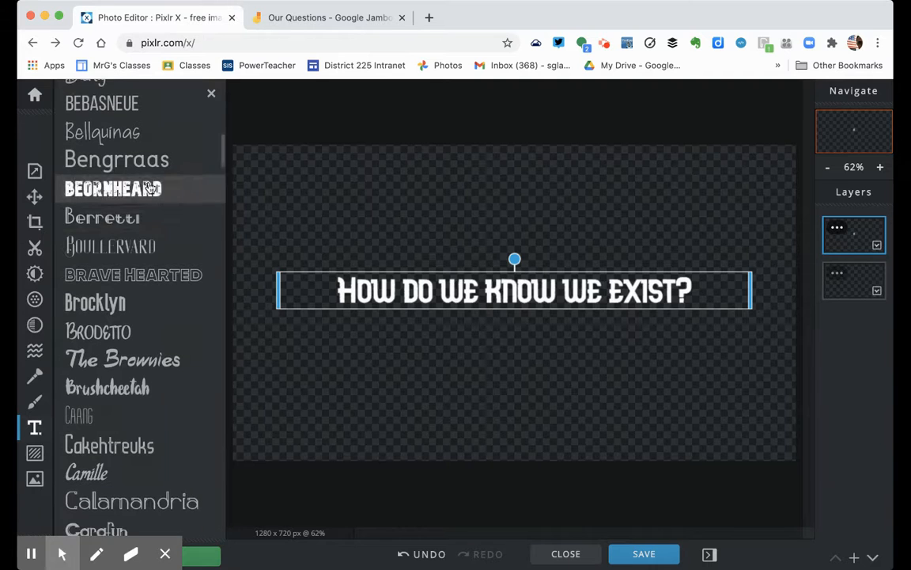
{"action": "left_click", "coordinate": [148, 185]}
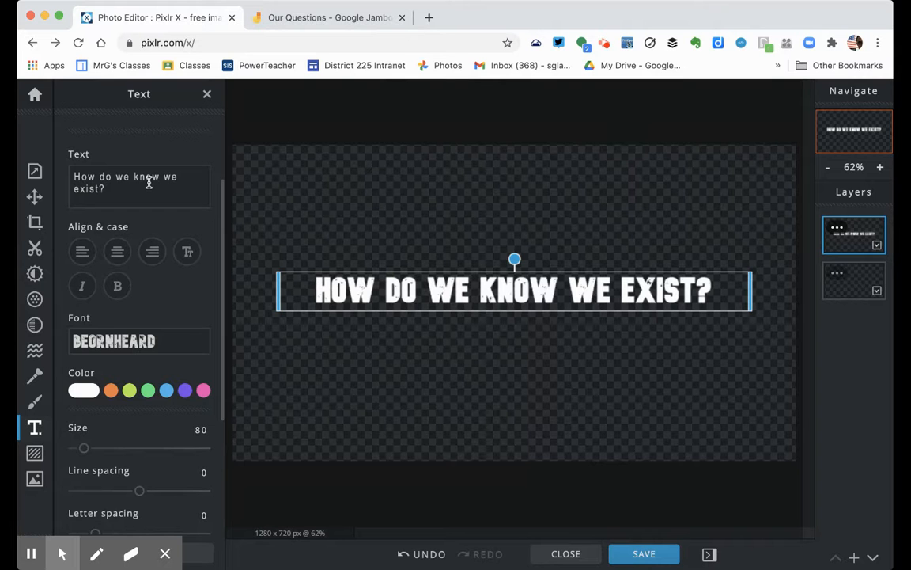
{"action": "left_click", "coordinate": [126, 341]}
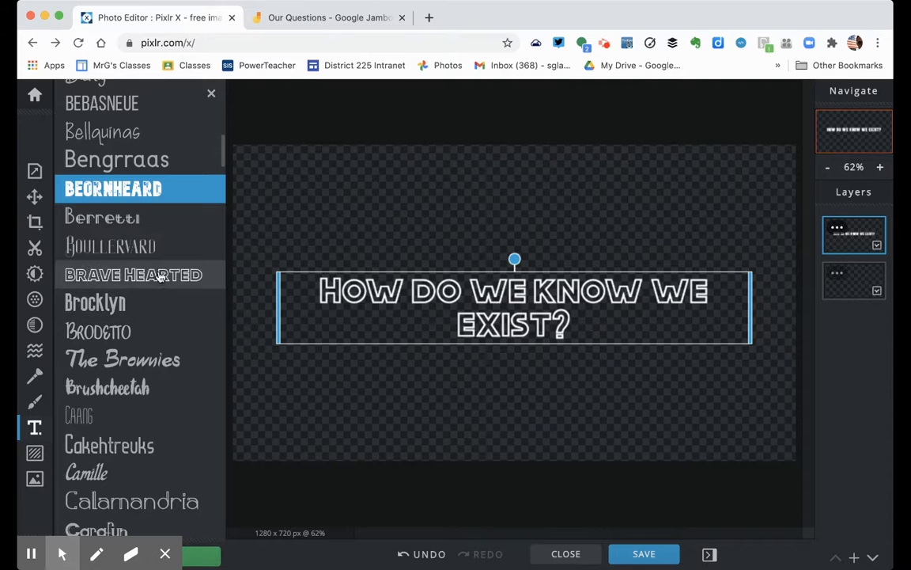
{"action": "scroll", "coordinate": [134, 364], "scroll_direction": "down", "scroll_amount": 5}
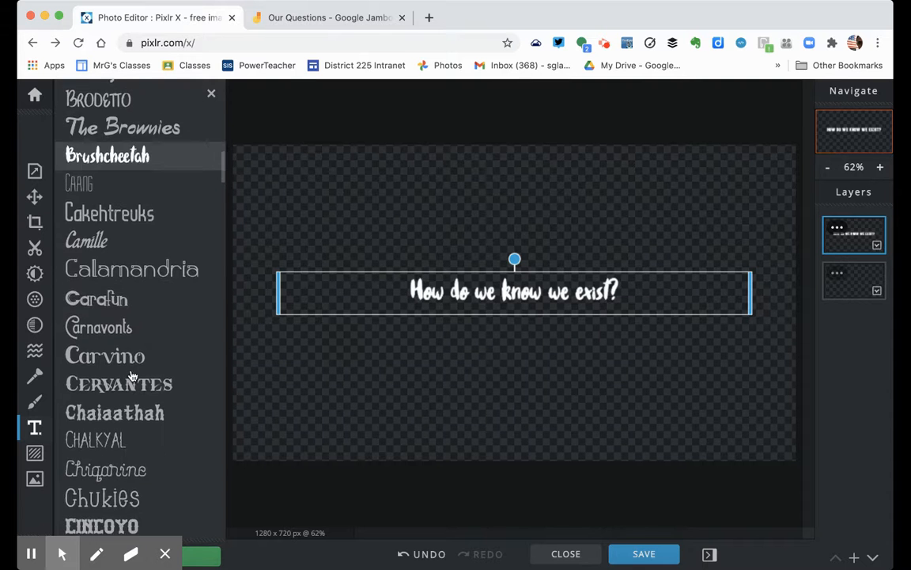
{"action": "scroll", "coordinate": [147, 238], "scroll_direction": "up", "scroll_amount": 7}
{"action": "left_click", "coordinate": [151, 227]}
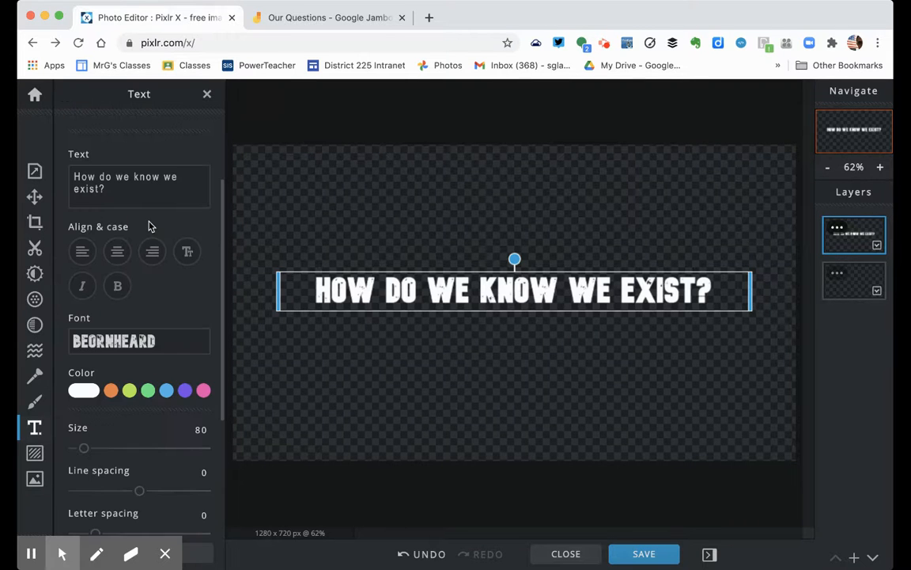
Recolour the question text to the dark red #960B3A
{"action": "scroll", "coordinate": [199, 301], "scroll_direction": "down", "scroll_amount": 2}
{"action": "left_click", "coordinate": [203, 327]}
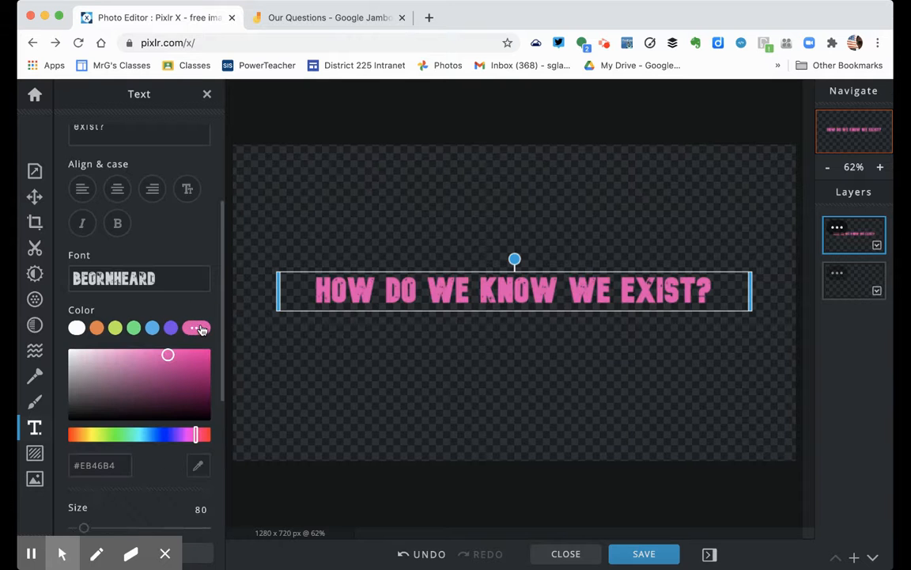
{"action": "left_click_drag", "start_coordinate": [169, 361], "coordinate": [199, 378]}
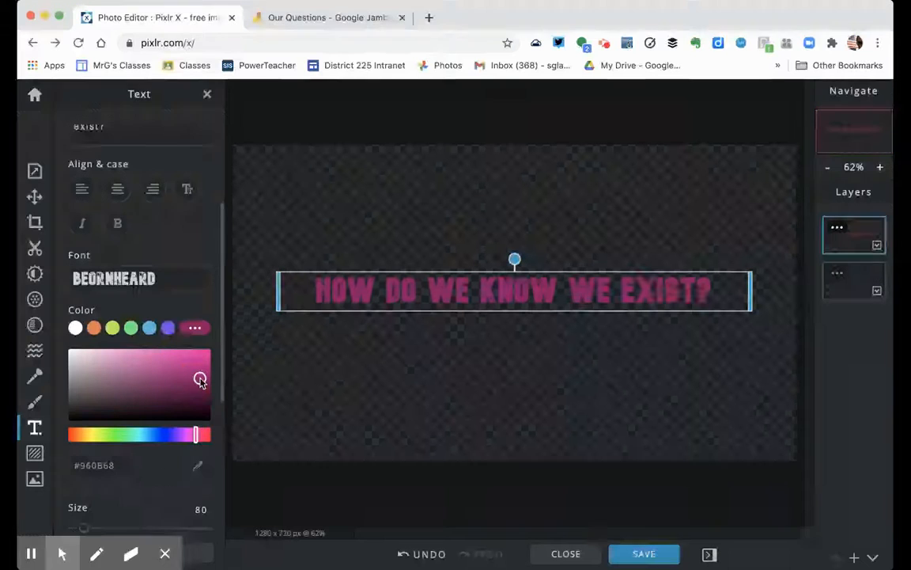
{"action": "left_click", "coordinate": [197, 441]}
{"action": "left_click_drag", "start_coordinate": [197, 441], "coordinate": [203, 444]}
Insert a line break after "How do we" so the question splits into two lines
{"action": "scroll", "coordinate": [200, 401], "scroll_direction": "down", "scroll_amount": 5}
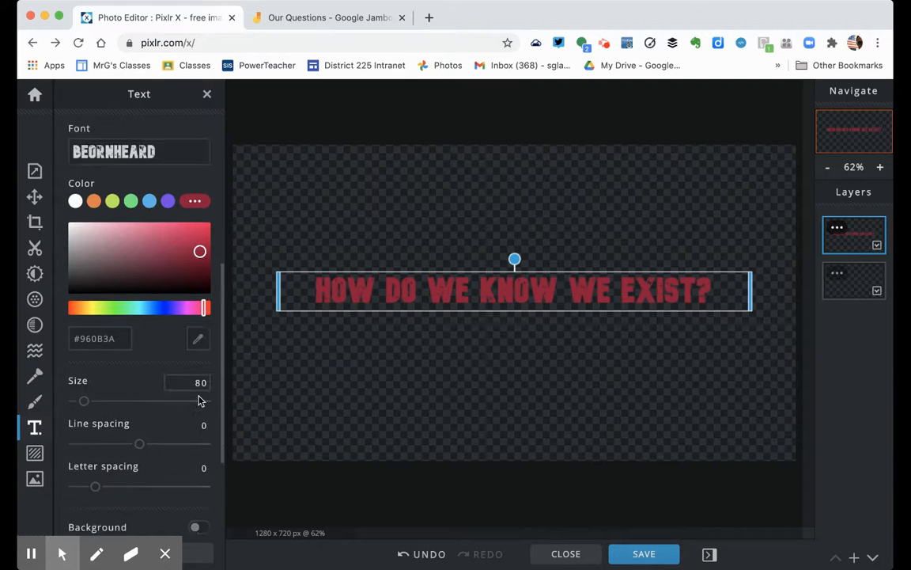
{"action": "scroll", "coordinate": [168, 193], "scroll_direction": "up", "scroll_amount": 6}
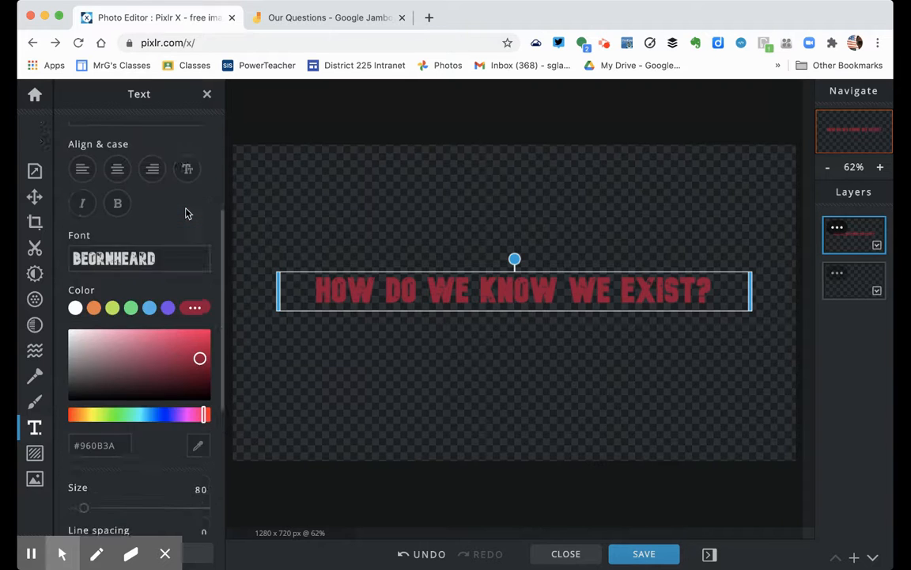
{"action": "left_click", "coordinate": [133, 150]}
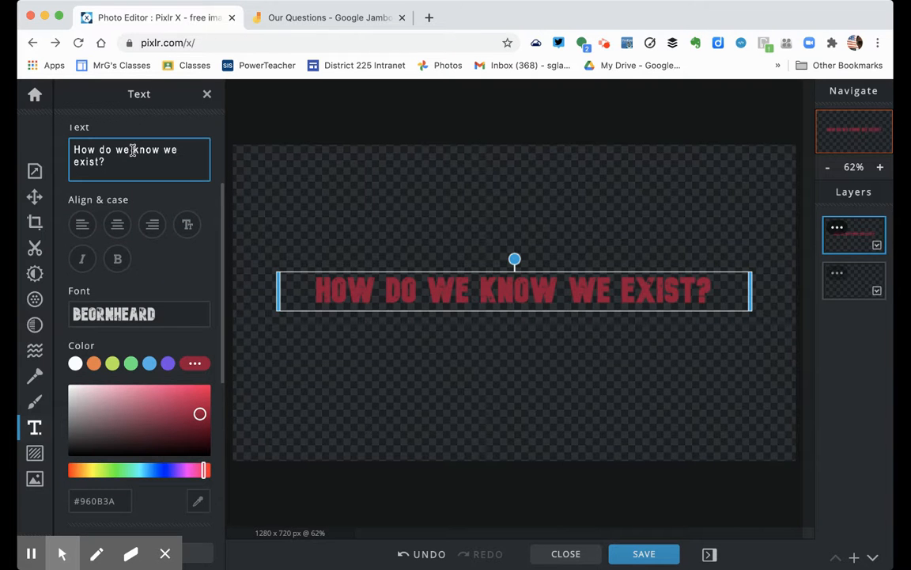
{"action": "key", "text": "Return"}
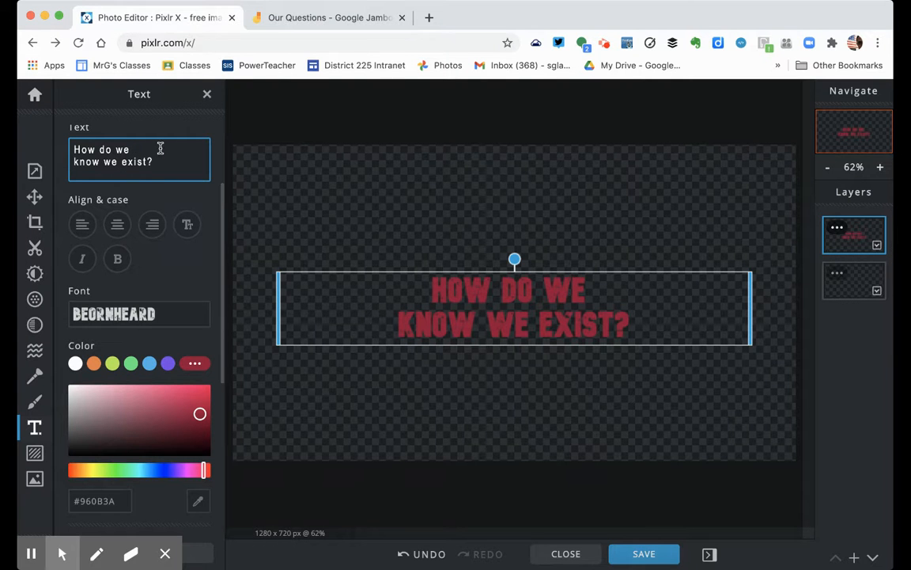
Tighten the text by setting the line spacing to -33 and the letter spacing to -9
{"action": "scroll", "coordinate": [163, 199], "scroll_direction": "down", "scroll_amount": 5}
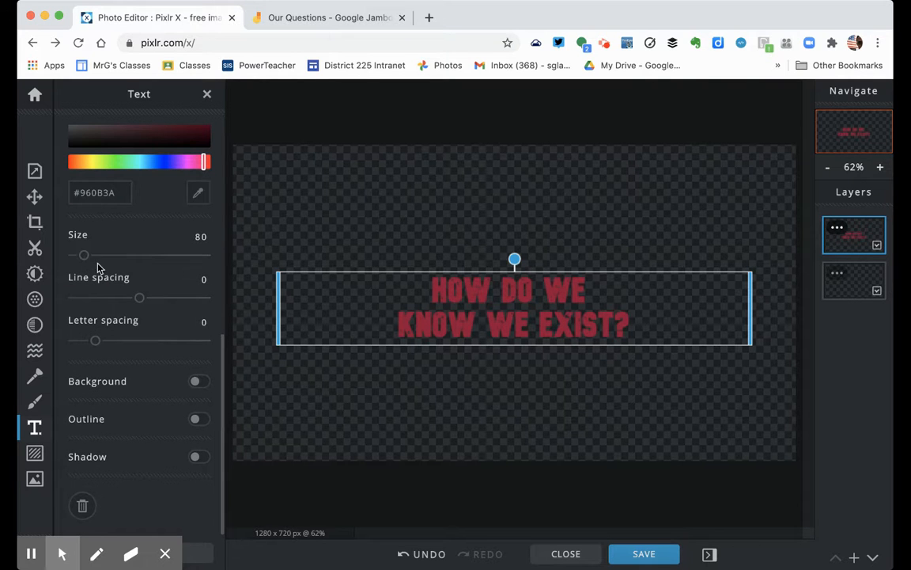
{"action": "left_click", "coordinate": [139, 299]}
{"action": "left_click_drag", "start_coordinate": [139, 299], "coordinate": [118, 299]}
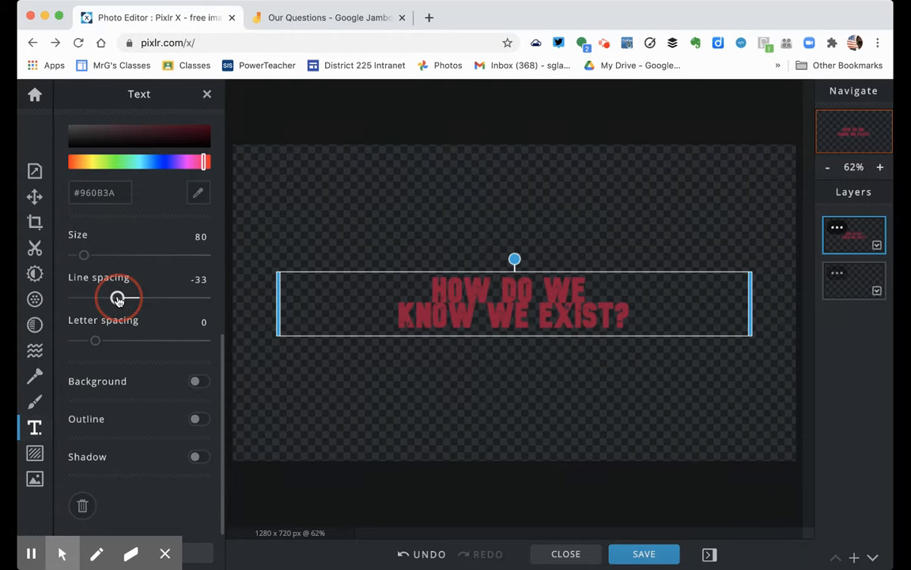
{"action": "left_click_drag", "start_coordinate": [95, 340], "coordinate": [85, 340]}
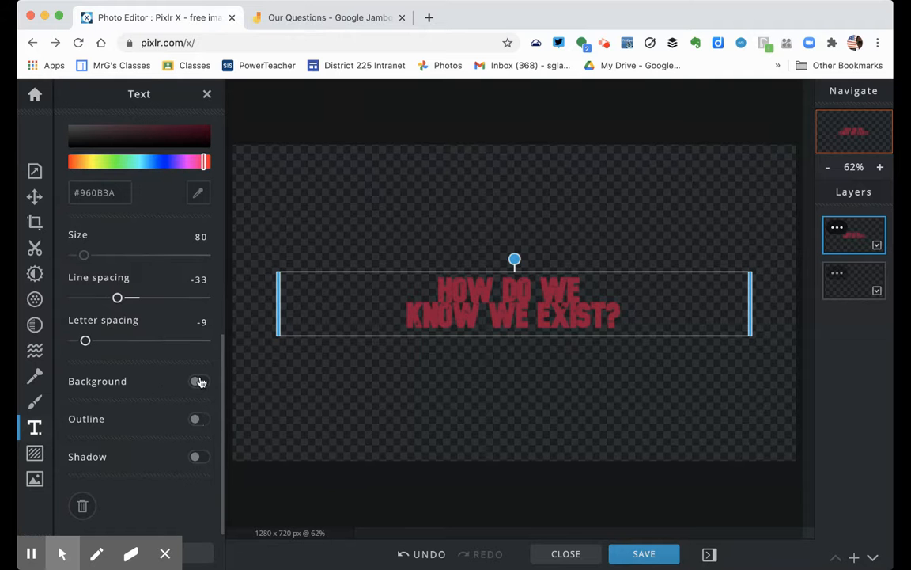
Turn on the text outline and give it the orange colour #DB6B34
{"action": "left_click", "coordinate": [198, 420]}
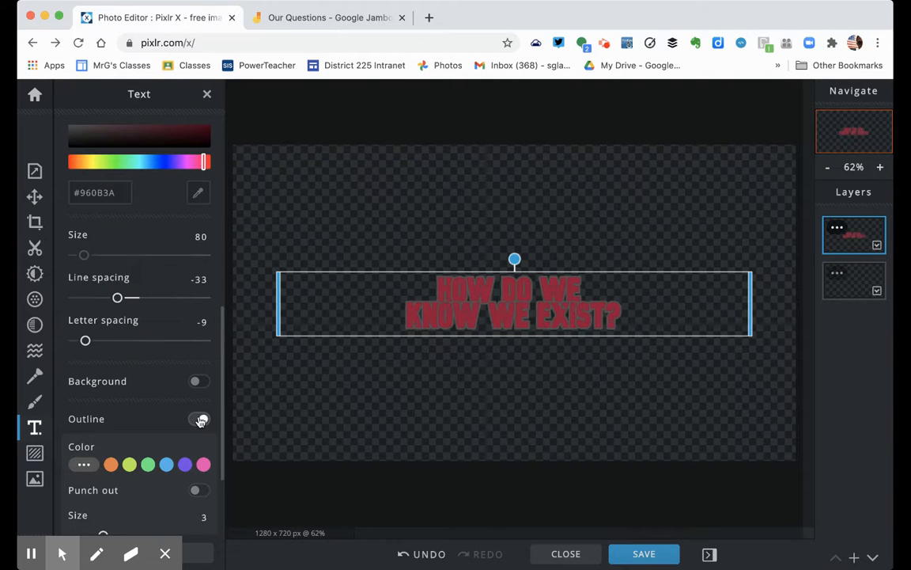
{"action": "scroll", "coordinate": [201, 413], "scroll_direction": "down", "scroll_amount": 2}
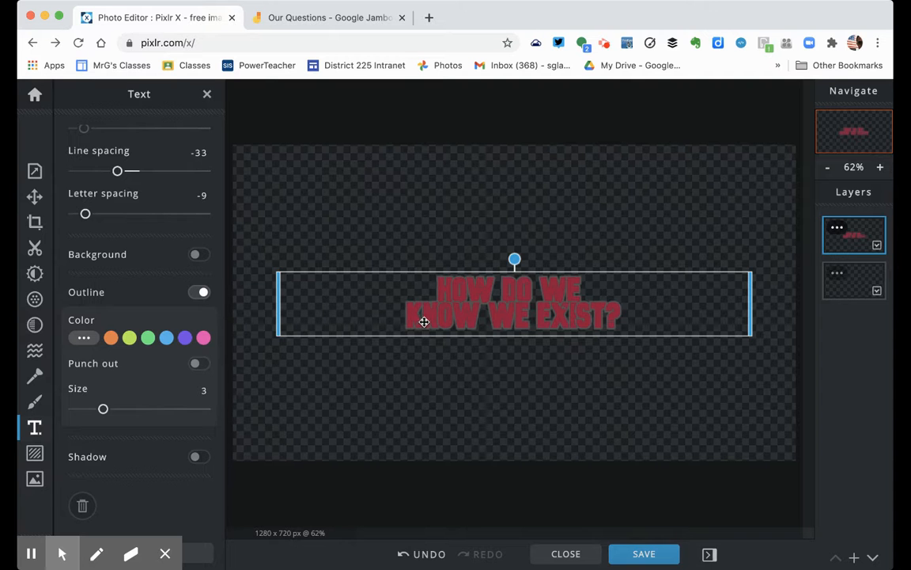
{"action": "left_click", "coordinate": [111, 339]}
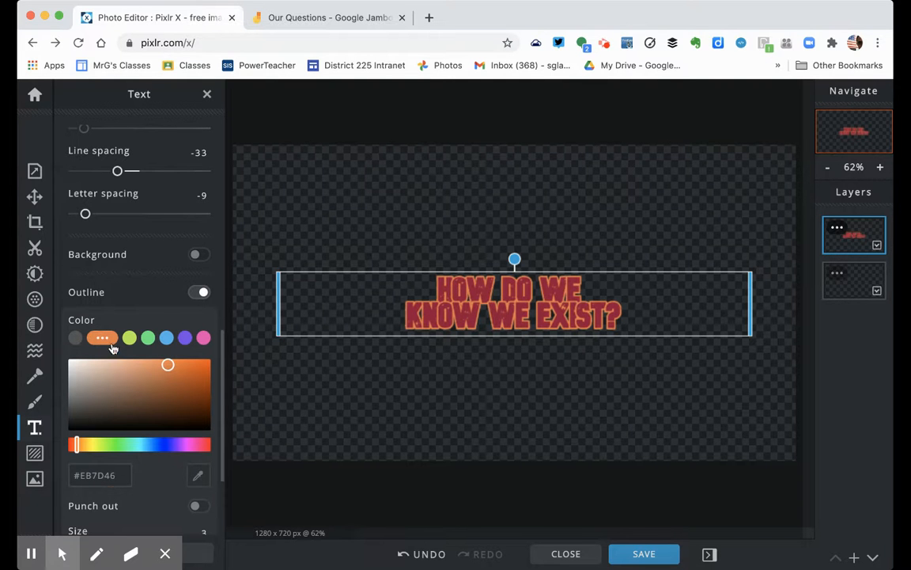
{"action": "left_click_drag", "start_coordinate": [161, 378], "coordinate": [177, 368]}
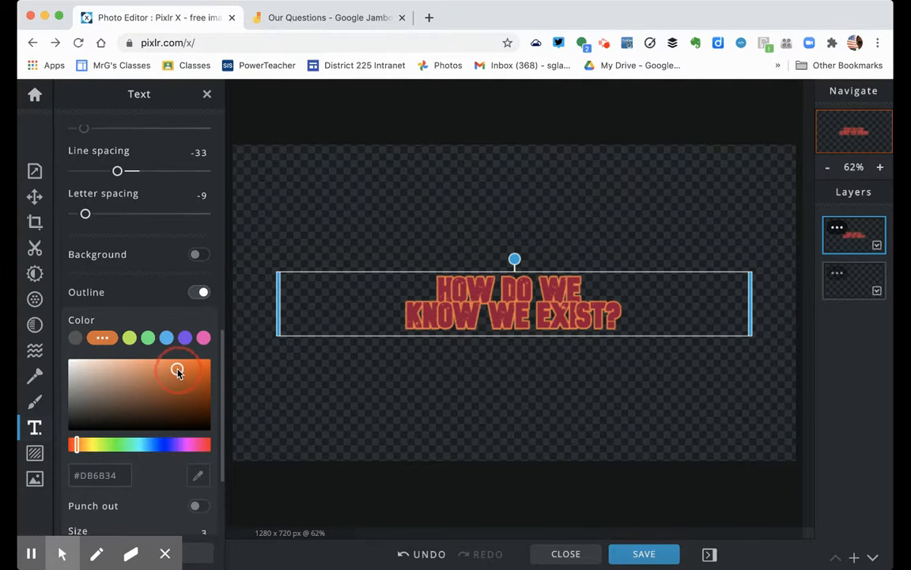
Enable Punch out for the outline so that only the contours of the letters are drawn
{"action": "scroll", "coordinate": [153, 430], "scroll_direction": "down", "scroll_amount": 2}
{"action": "scroll", "coordinate": [153, 430], "scroll_direction": "down", "scroll_amount": 1}
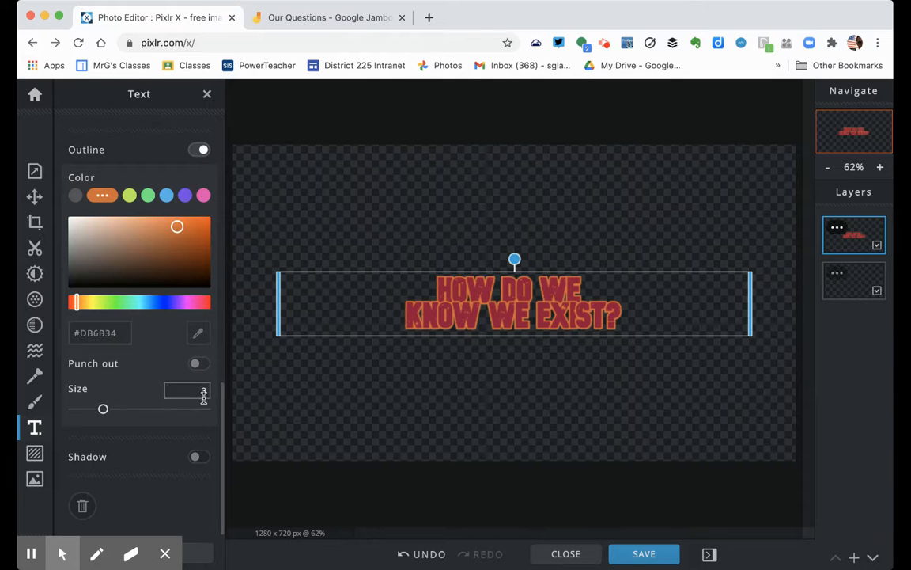
{"action": "left_click", "coordinate": [198, 364]}
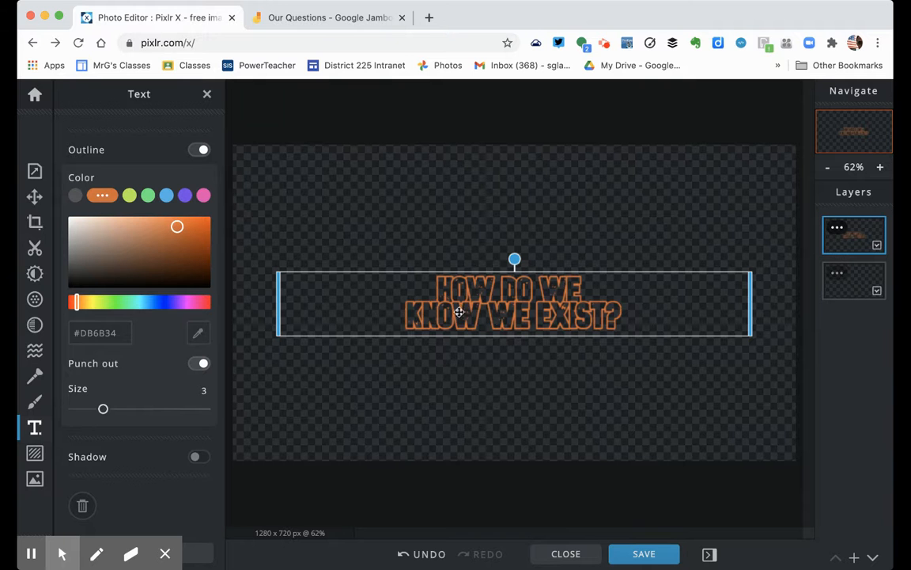
Darken the text outline's colour to #BA4C15 and set the outline size to 4
{"action": "left_click", "coordinate": [191, 232]}
{"action": "left_click_drag", "start_coordinate": [190, 232], "coordinate": [195, 240]}
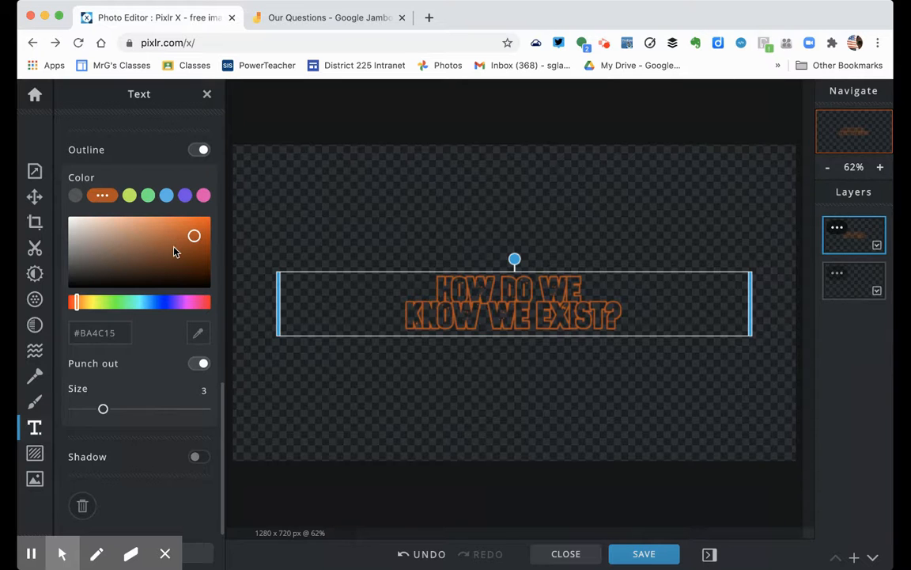
{"action": "left_click_drag", "start_coordinate": [104, 409], "coordinate": [112, 410]}
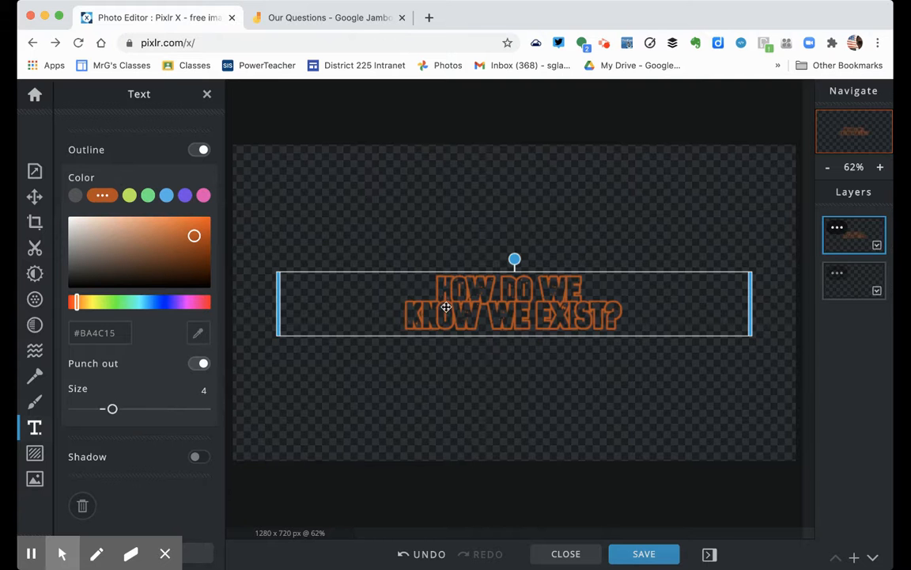
Crop the canvas tightly around the question text to 516 x 141 pixels
{"action": "left_click", "coordinate": [35, 223]}
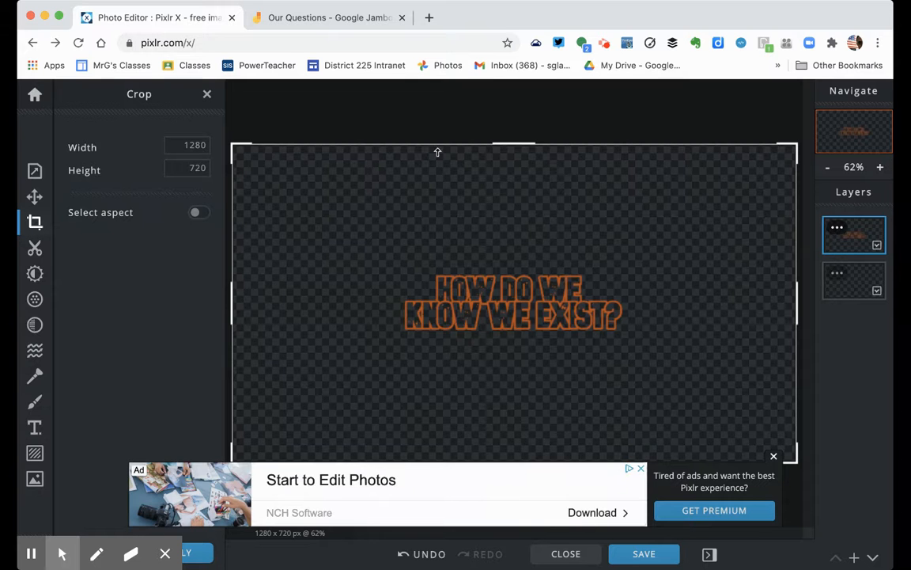
{"action": "left_click_drag", "start_coordinate": [232, 147], "coordinate": [400, 271]}
{"action": "left_click_drag", "start_coordinate": [799, 365], "coordinate": [634, 351]}
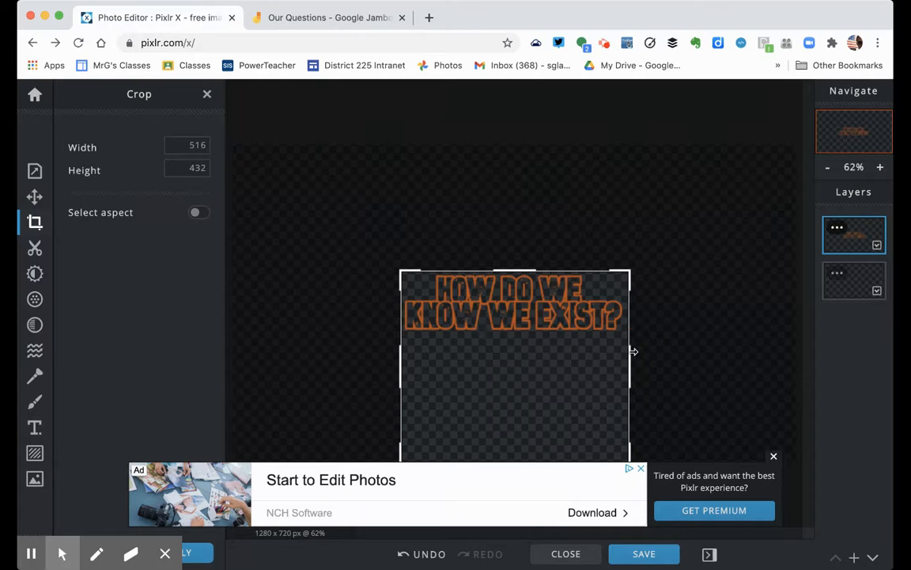
{"action": "left_click", "coordinate": [774, 458]}
{"action": "left_click_drag", "start_coordinate": [530, 466], "coordinate": [520, 336]}
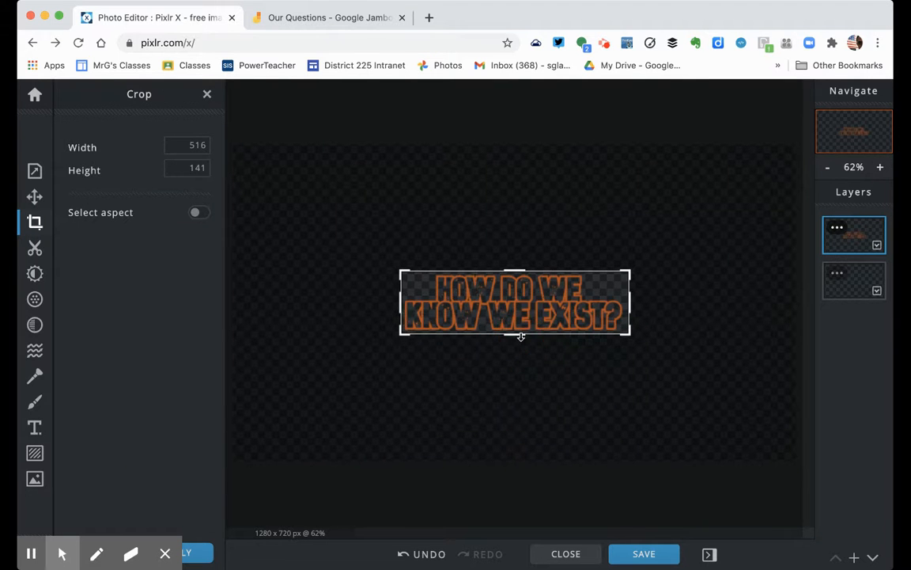
{"action": "left_click", "coordinate": [204, 553]}
{"action": "left_click", "coordinate": [203, 554]}
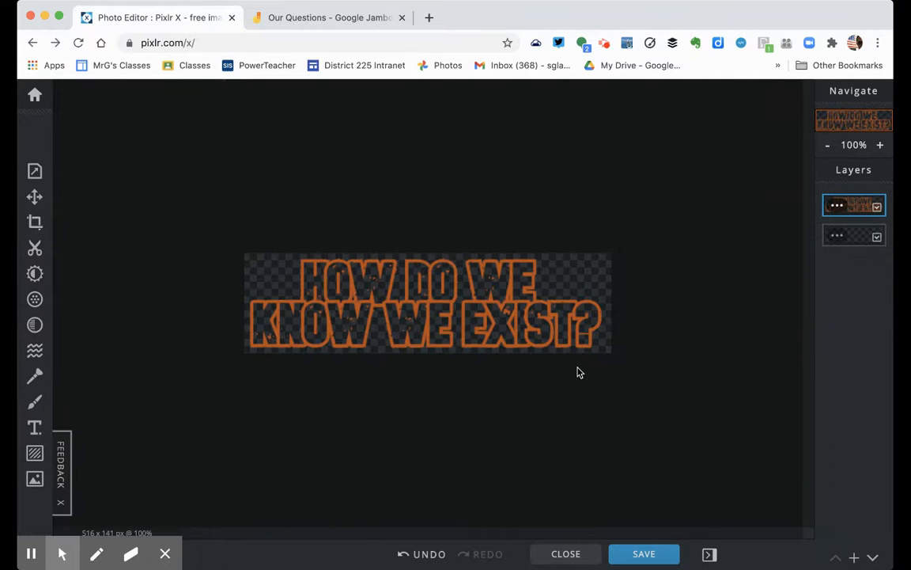
Save the cropped graphic as a PNG named "my philosophy question" and download it
{"action": "left_click", "coordinate": [644, 555]}
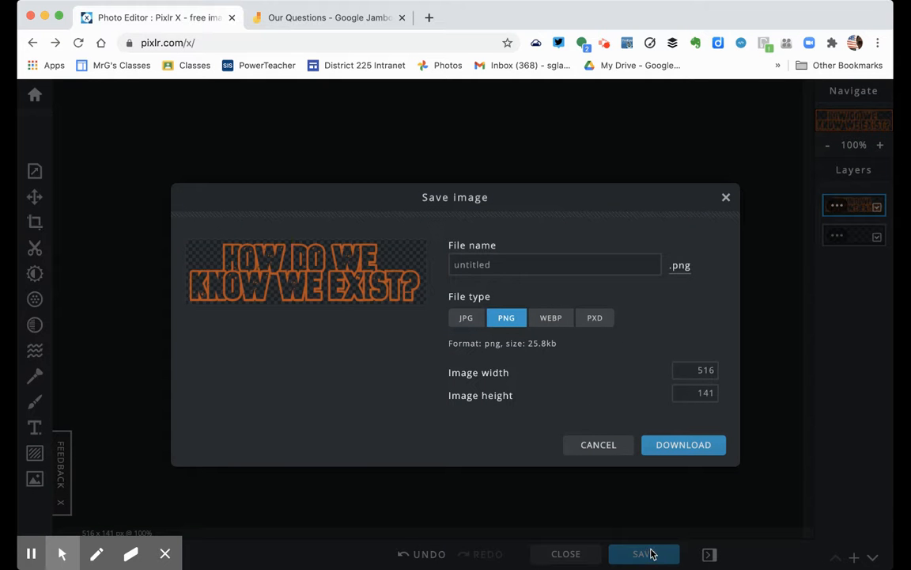
{"action": "left_click", "coordinate": [514, 265]}
{"action": "left_click", "coordinate": [485, 266]}
{"action": "left_click_drag", "start_coordinate": [485, 266], "coordinate": [448, 264]}
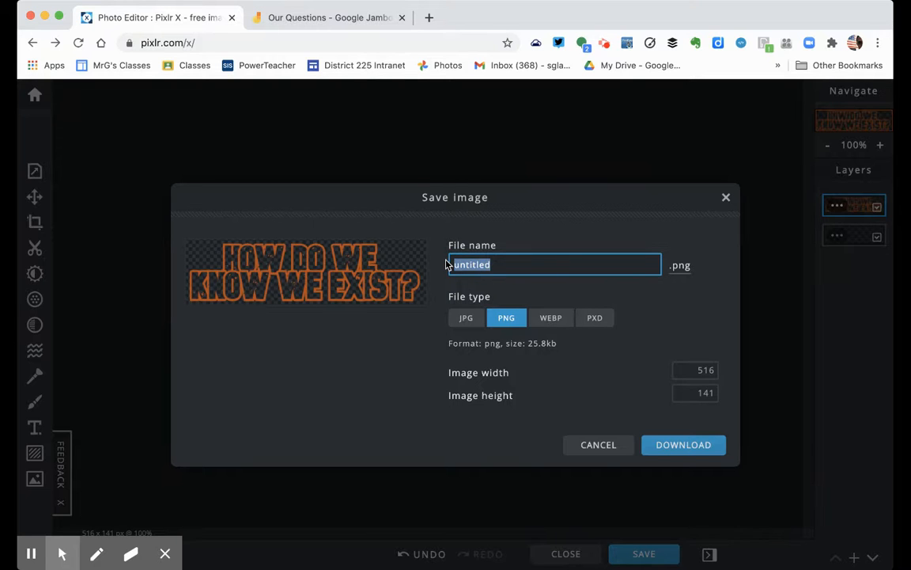
{"action": "type", "text": "my philosophy question"}
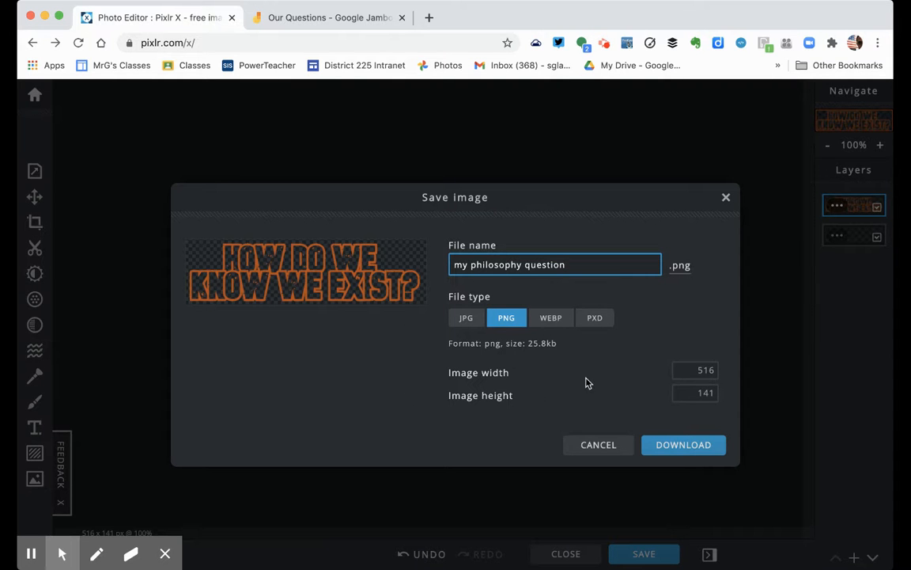
{"action": "left_click", "coordinate": [680, 444]}
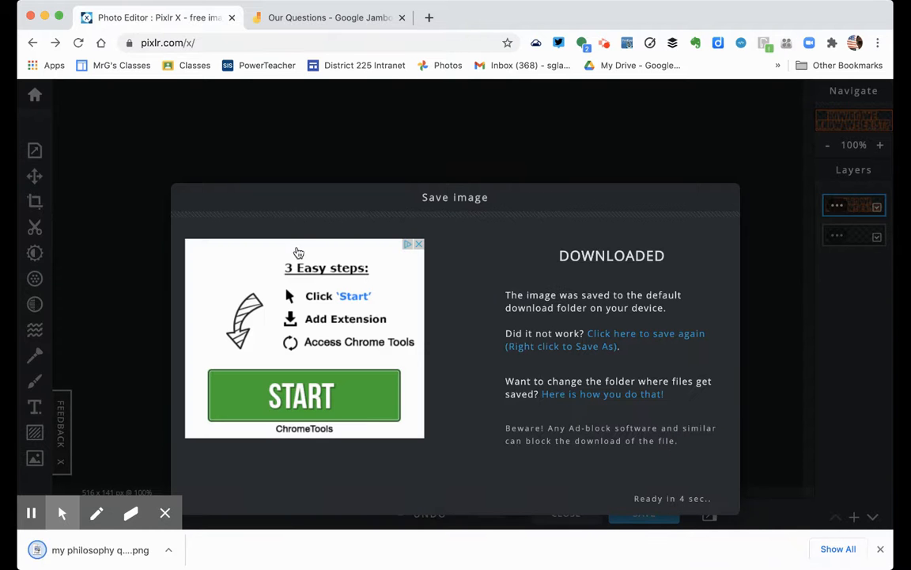
Switch to the Our Questions Jamboard, look through the class block titles on its frames and return to the first frame
{"action": "left_click", "coordinate": [329, 26]}
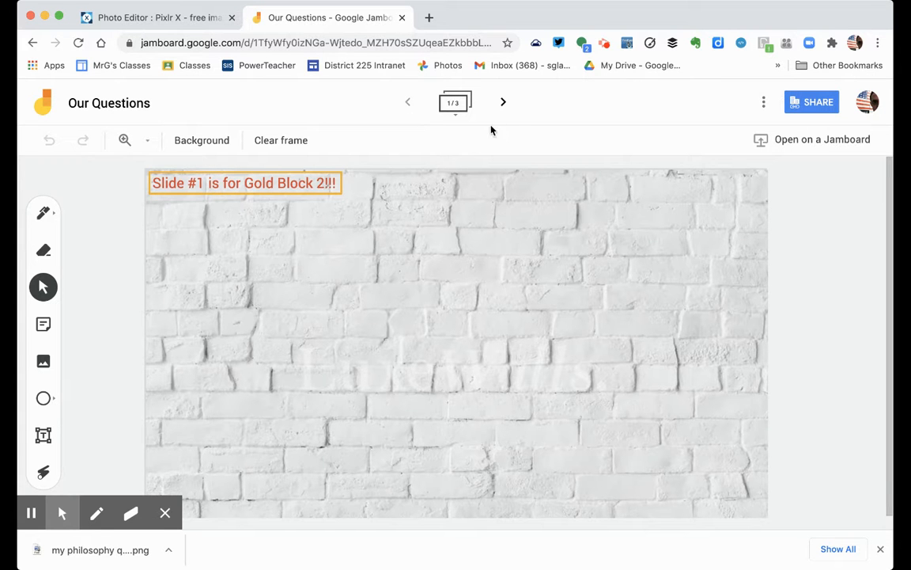
{"action": "left_click", "coordinate": [504, 106]}
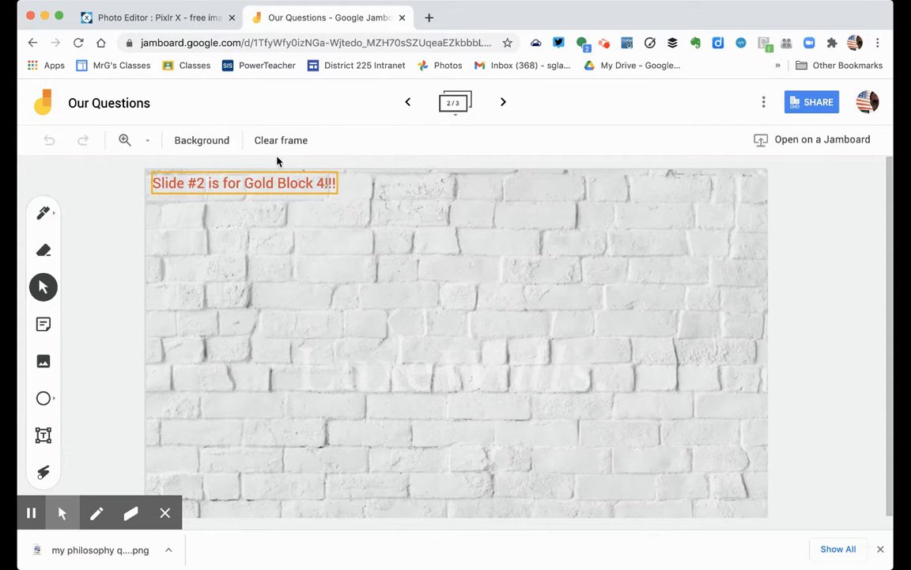
{"action": "left_click", "coordinate": [503, 101]}
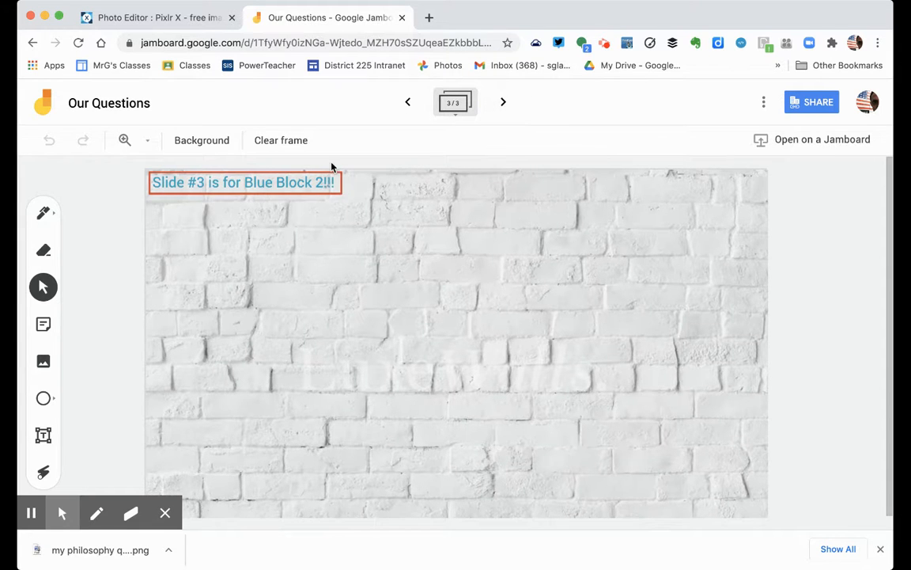
{"action": "left_click", "coordinate": [411, 104]}
{"action": "left_click", "coordinate": [411, 106]}
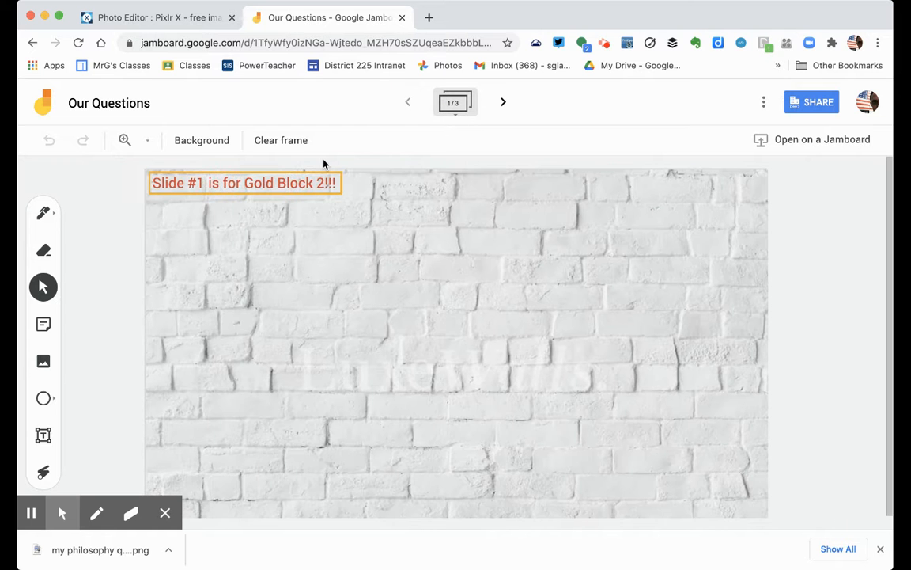
Upload the downloaded "my philosophy question" PNG from the device onto the Gold Block 2 frame
{"action": "left_click", "coordinate": [44, 364]}
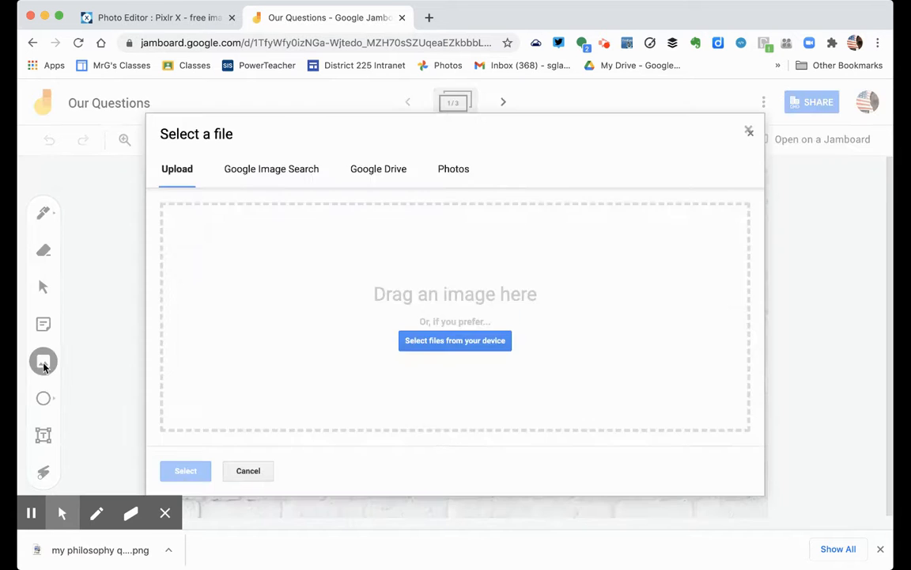
{"action": "left_click", "coordinate": [458, 346]}
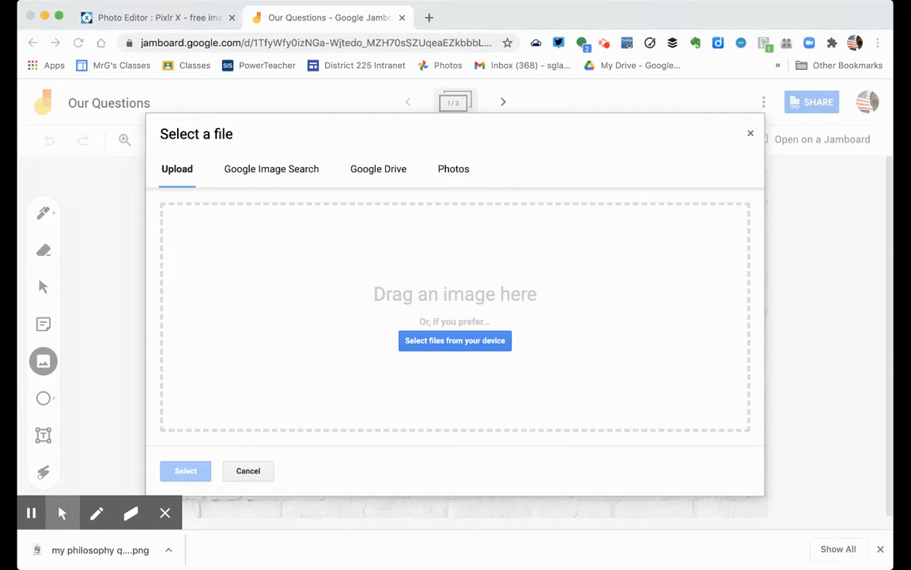
{"action": "key", "text": "Return"}
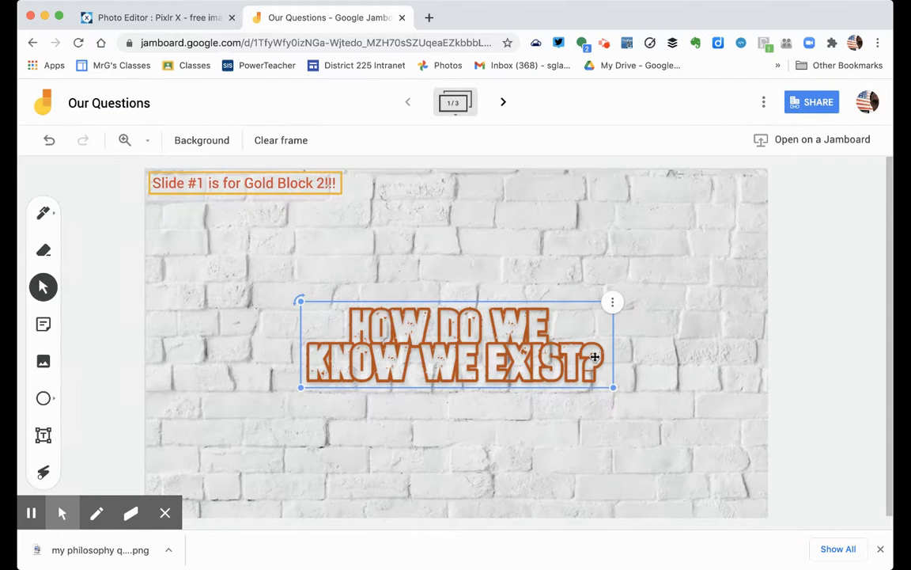
Shrink the question graphic, tilt it counter-clockwise and place it just below the Gold Block 2 title
{"action": "left_click_drag", "start_coordinate": [613, 388], "coordinate": [490, 354]}
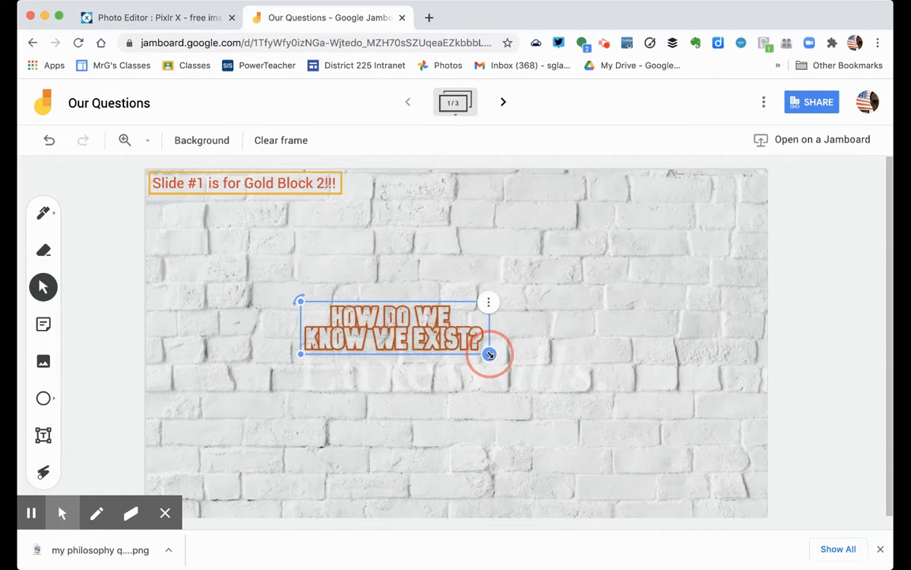
{"action": "left_click_drag", "start_coordinate": [300, 301], "coordinate": [297, 329]}
{"action": "left_click_drag", "start_coordinate": [403, 337], "coordinate": [256, 259]}
{"action": "left_click", "coordinate": [322, 316]}
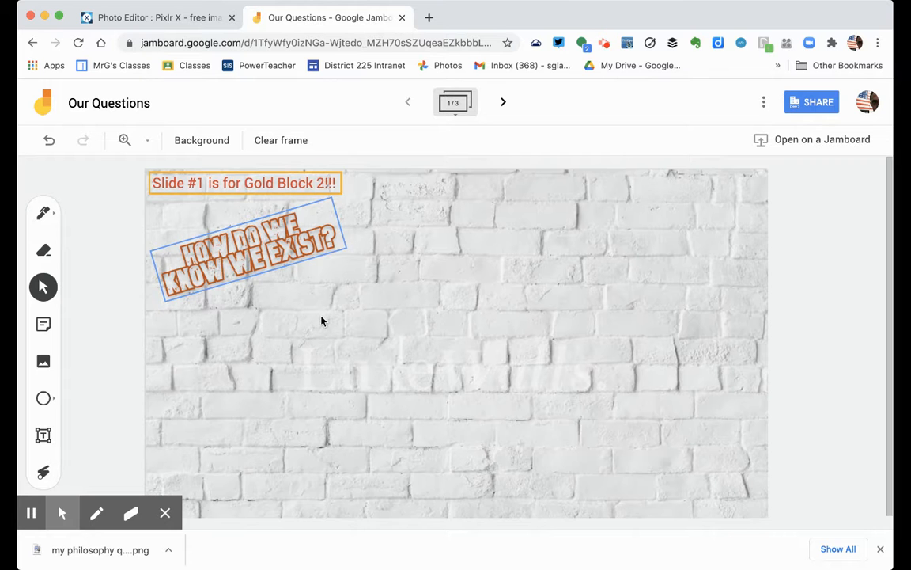
{"action": "left_click", "coordinate": [322, 316]}
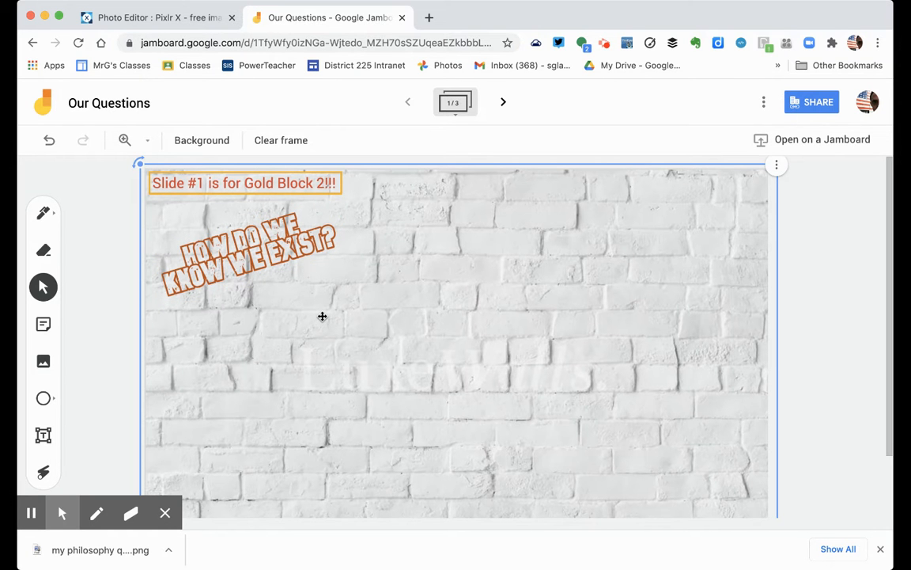